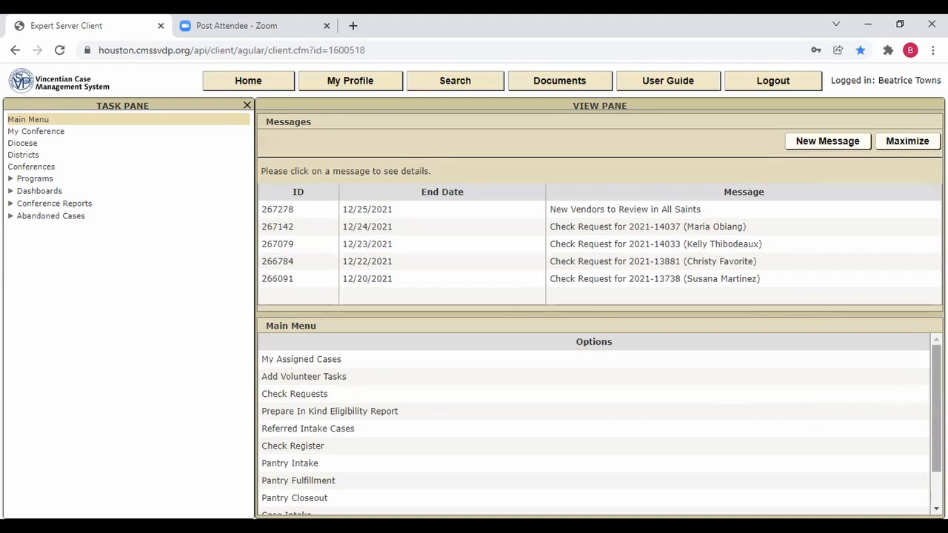
Open Pantry Closeout for the All Saints location and start a new pantry case
{"action": "scroll", "coordinate": [594, 430], "scroll_direction": "down", "scroll_amount": 3}
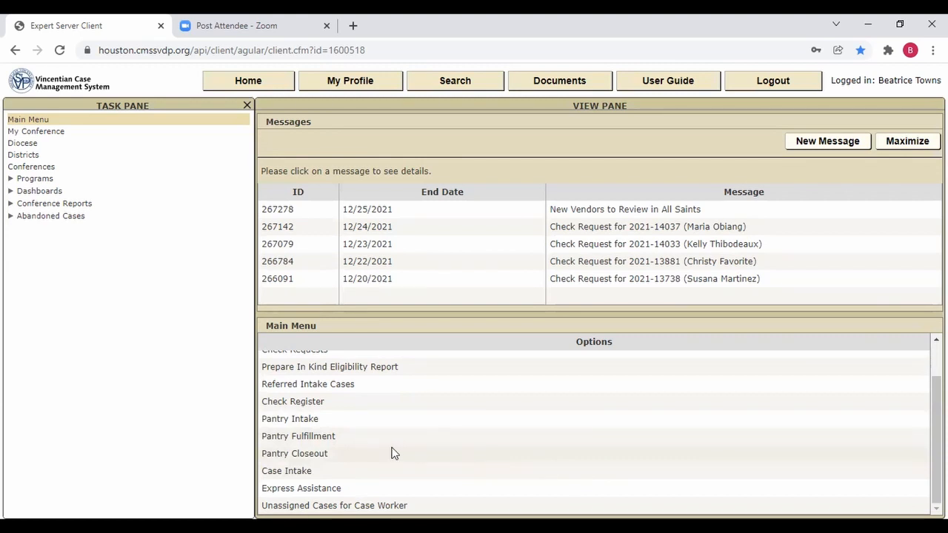
{"action": "left_click", "coordinate": [352, 458]}
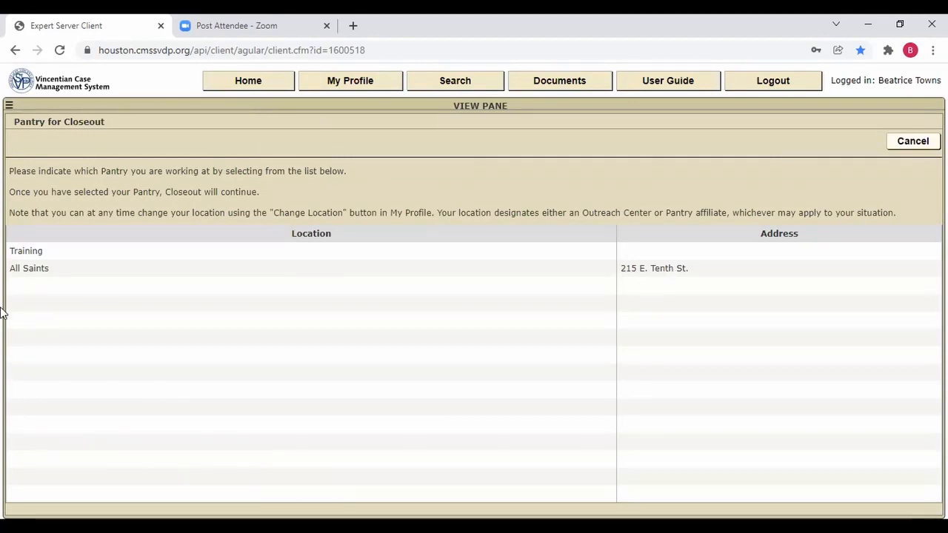
{"action": "left_click", "coordinate": [59, 270]}
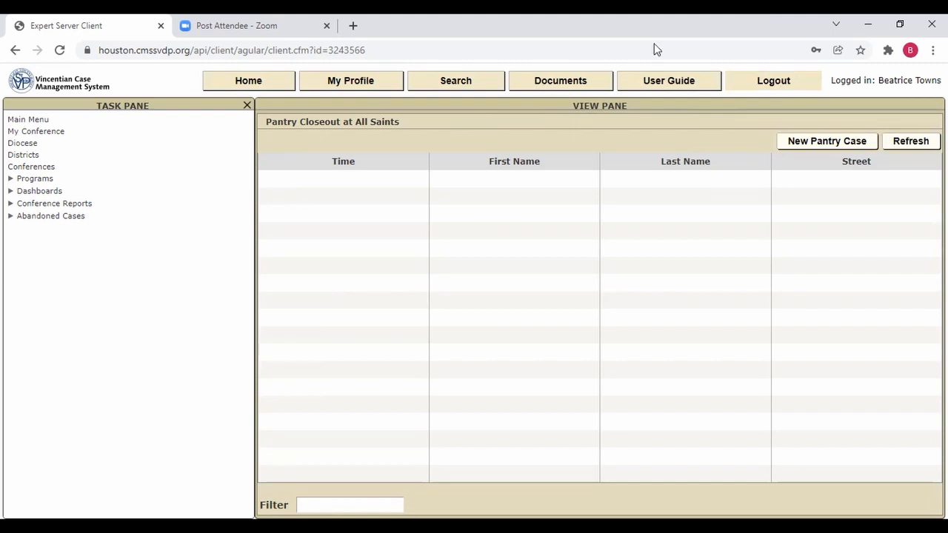
{"action": "left_click", "coordinate": [821, 145]}
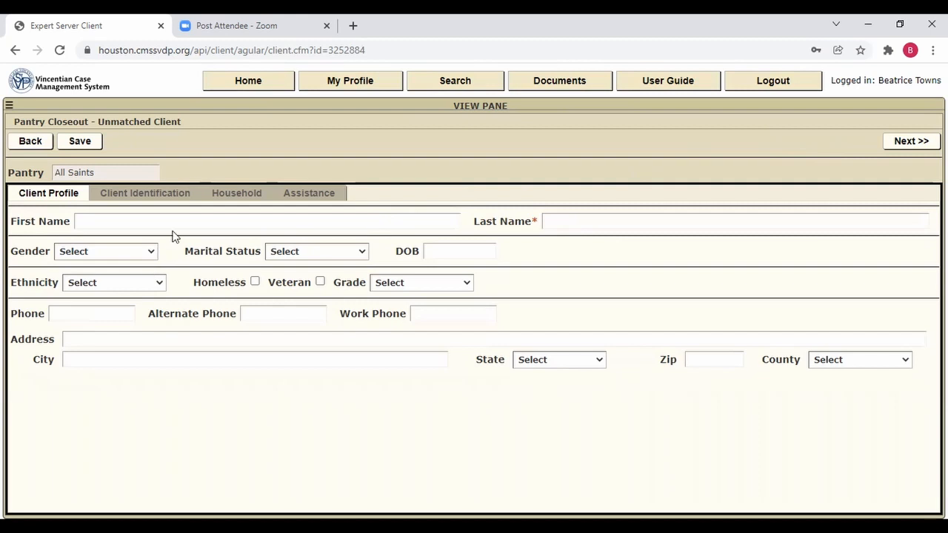
Enter the client's first and last name in the profile and proceed to client identification
{"action": "left_click", "coordinate": [92, 224]}
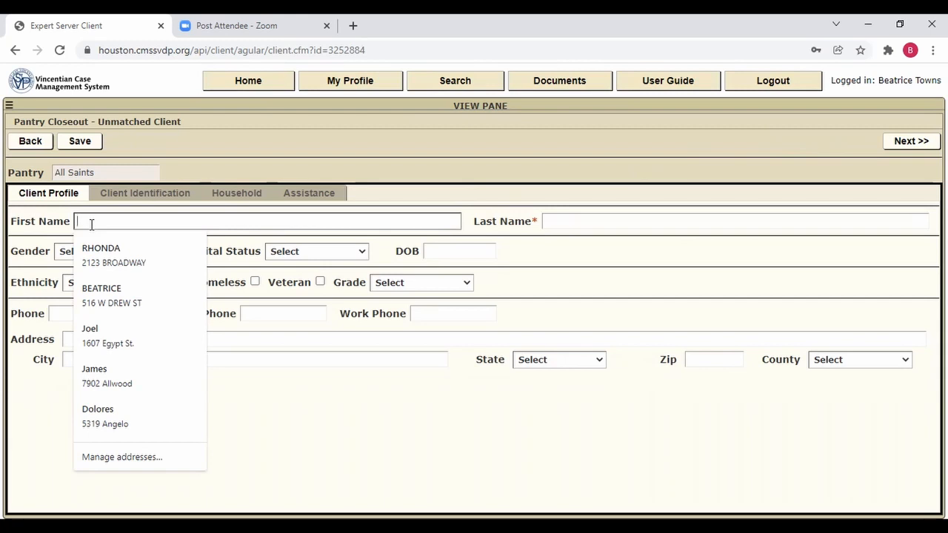
{"action": "type", "text": "Person"}
{"action": "key", "text": "Tab"}
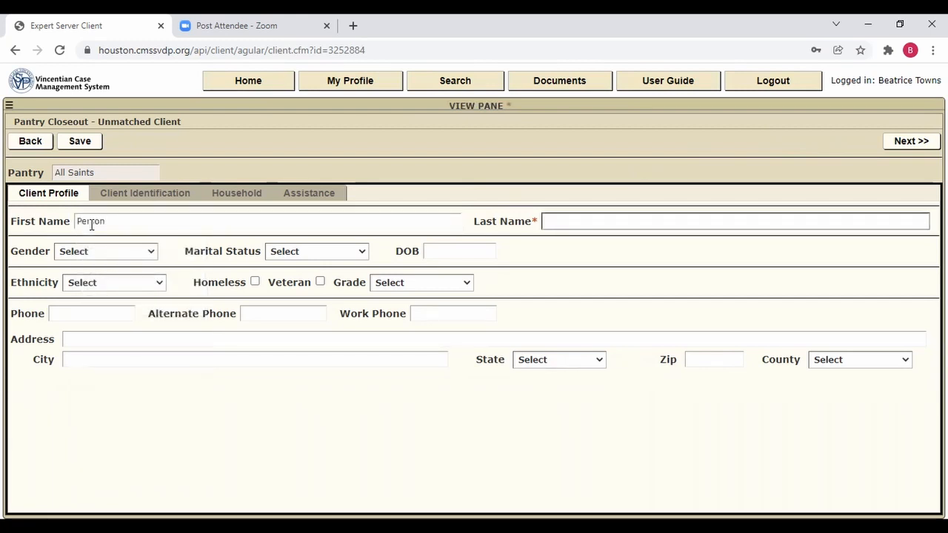
{"action": "type", "text": "Test"}
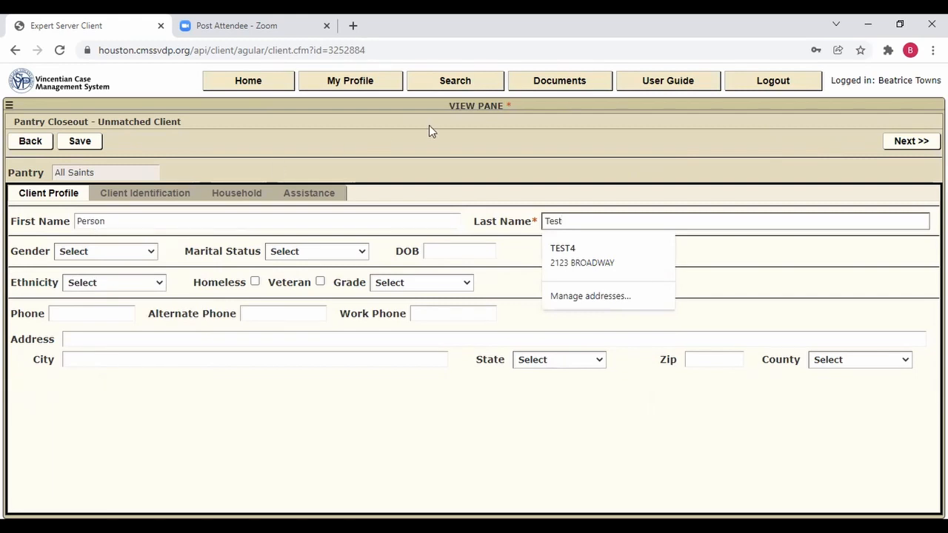
{"action": "left_click", "coordinate": [913, 142]}
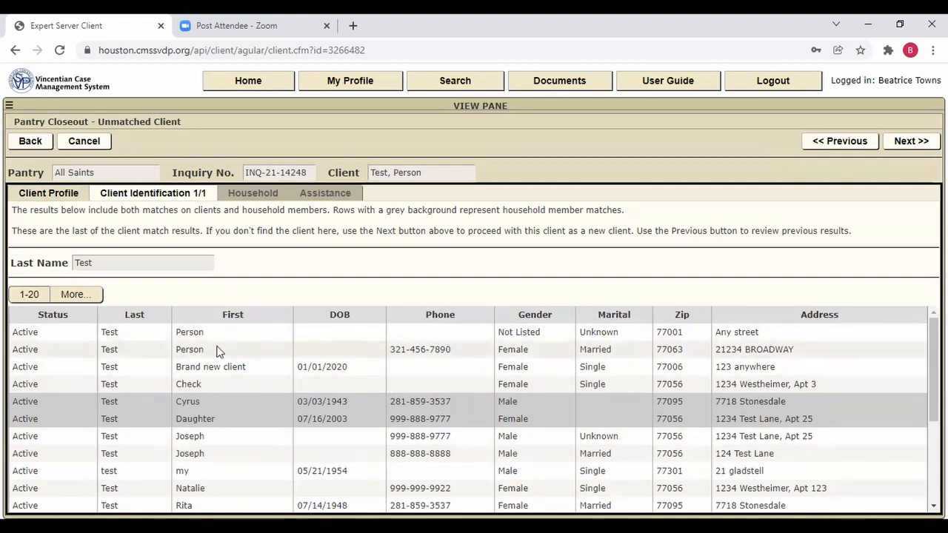
Select the married female client with the matching name in zip 77063 and import blanks from the current client record
{"action": "left_click", "coordinate": [450, 351]}
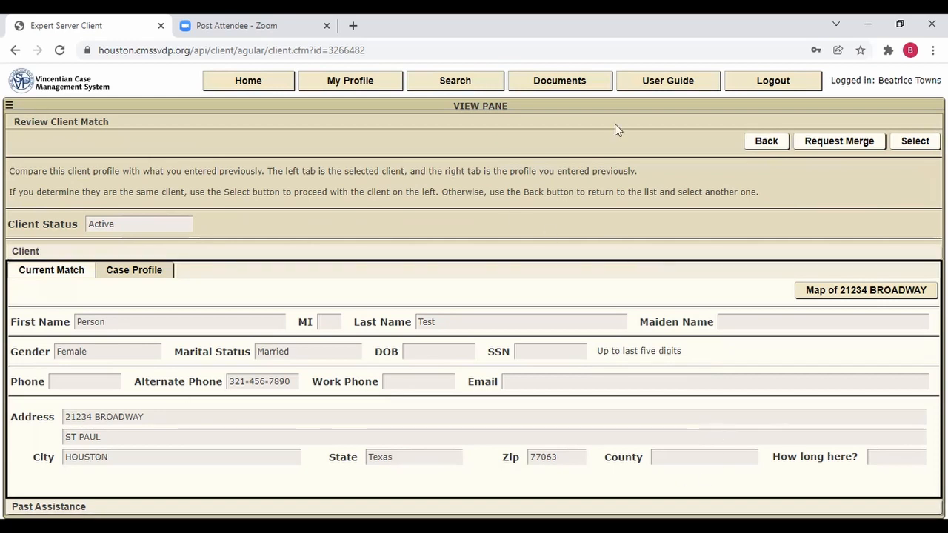
{"action": "left_click", "coordinate": [910, 144]}
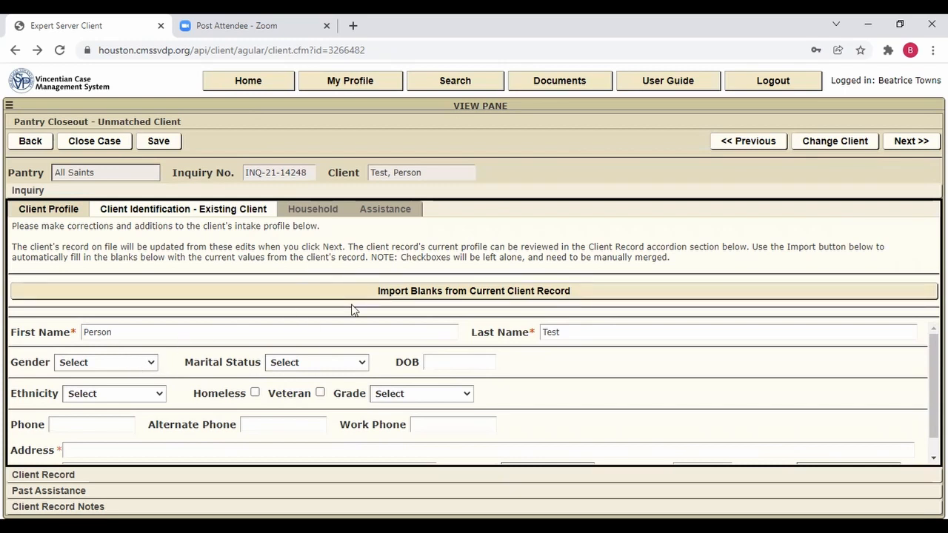
{"action": "left_click", "coordinate": [408, 296]}
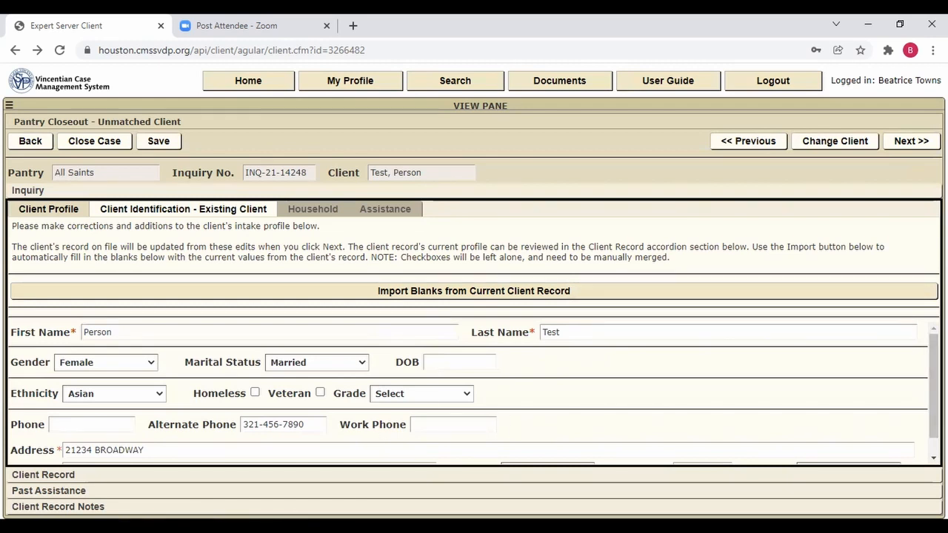
Enter the client's date of birth in the intake profile
{"action": "scroll", "coordinate": [473, 393], "scroll_direction": "down", "scroll_amount": 1}
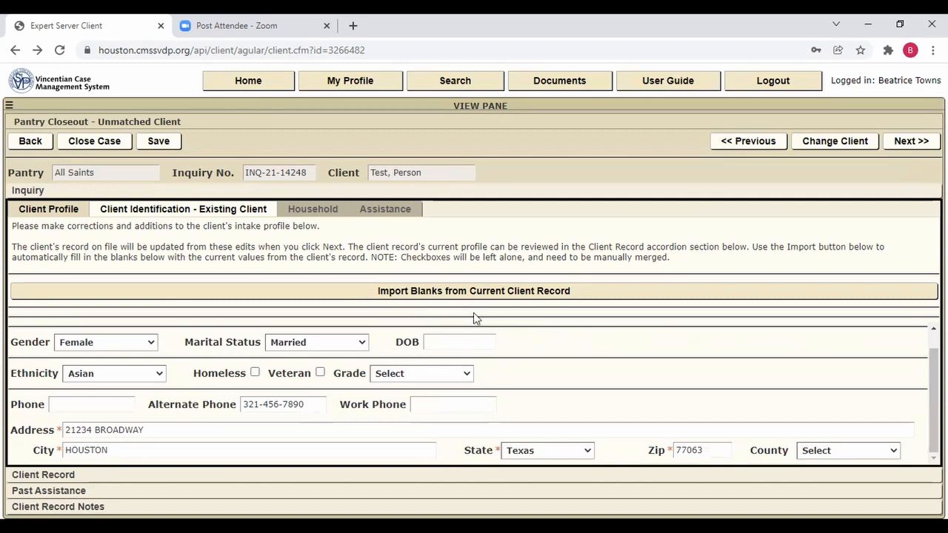
{"action": "left_click", "coordinate": [452, 341]}
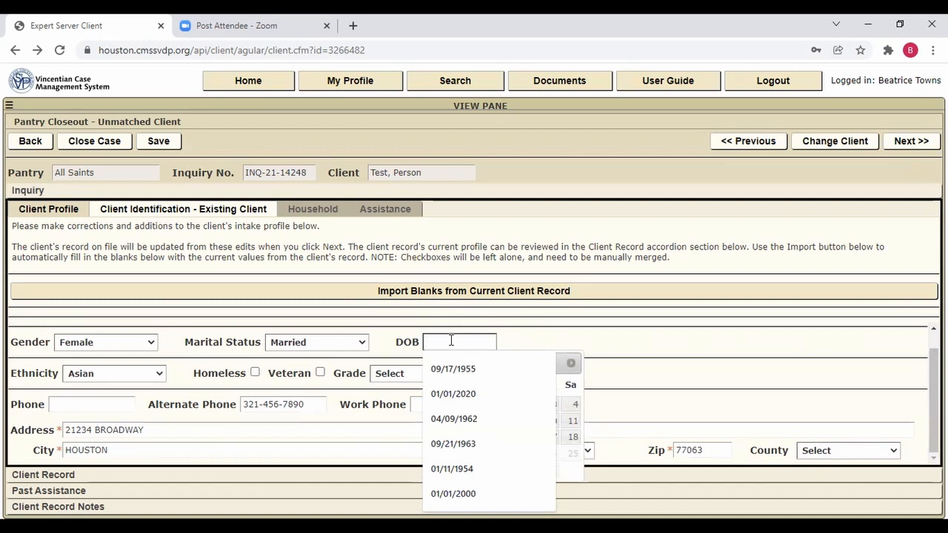
{"action": "type", "text": "01/"}
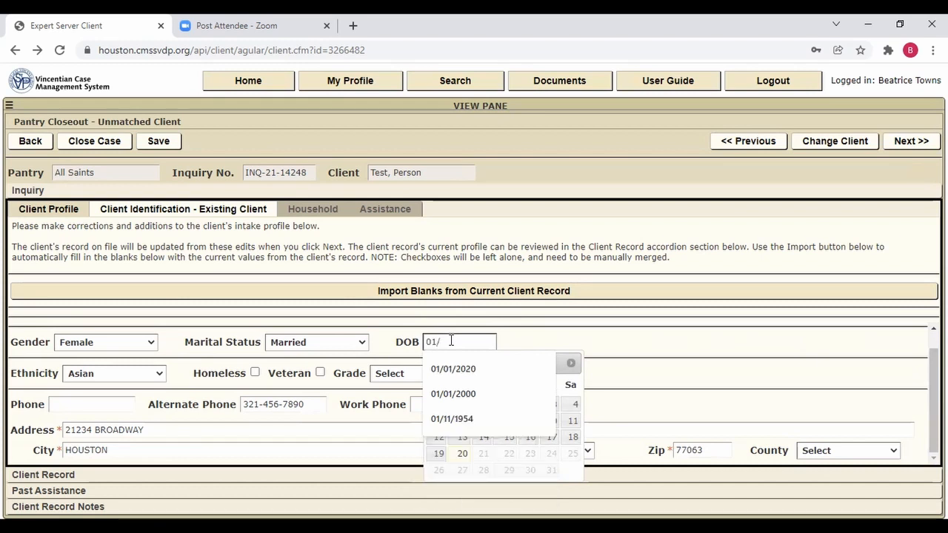
{"action": "type", "text": "01/1990"}
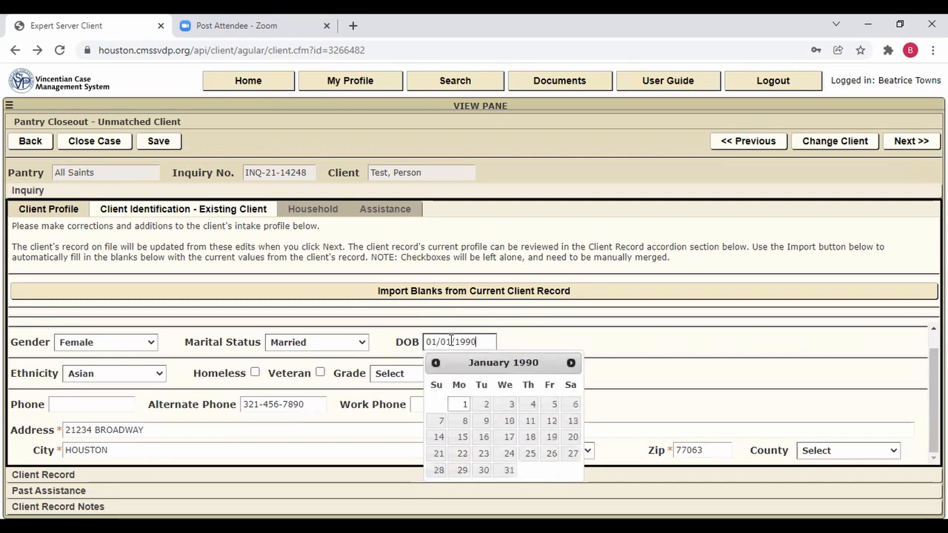
{"action": "left_click", "coordinate": [631, 355]}
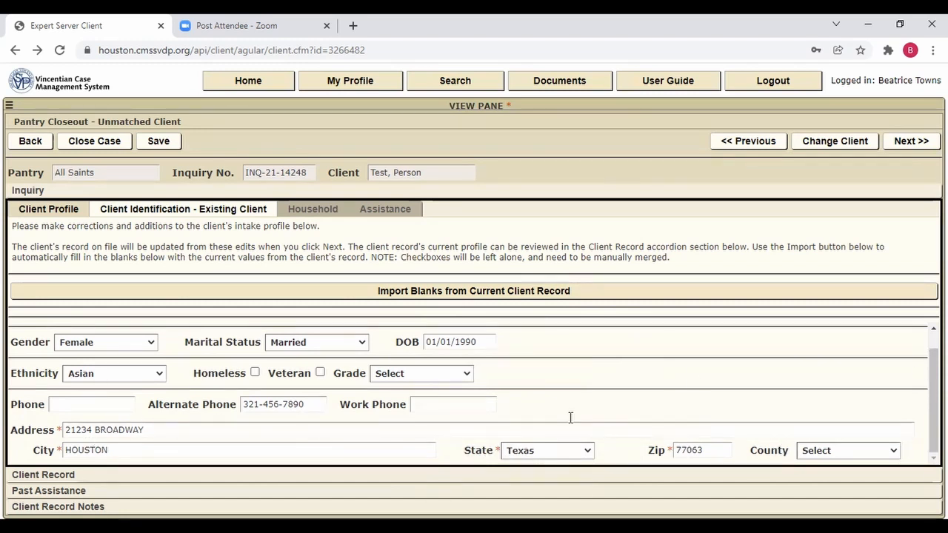
Replace the existing client profile with the edited case profile and continue to the household details
{"action": "left_click", "coordinate": [901, 145]}
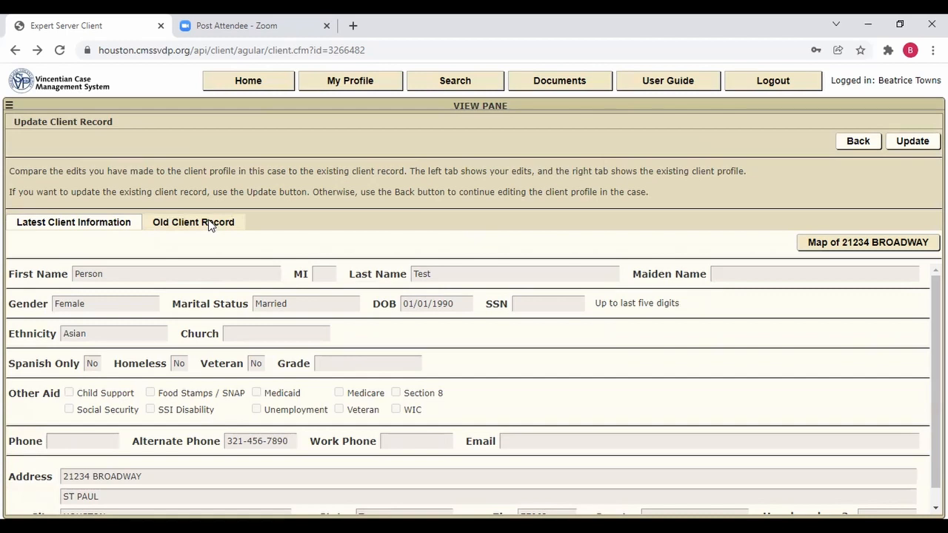
{"action": "left_click", "coordinate": [913, 142]}
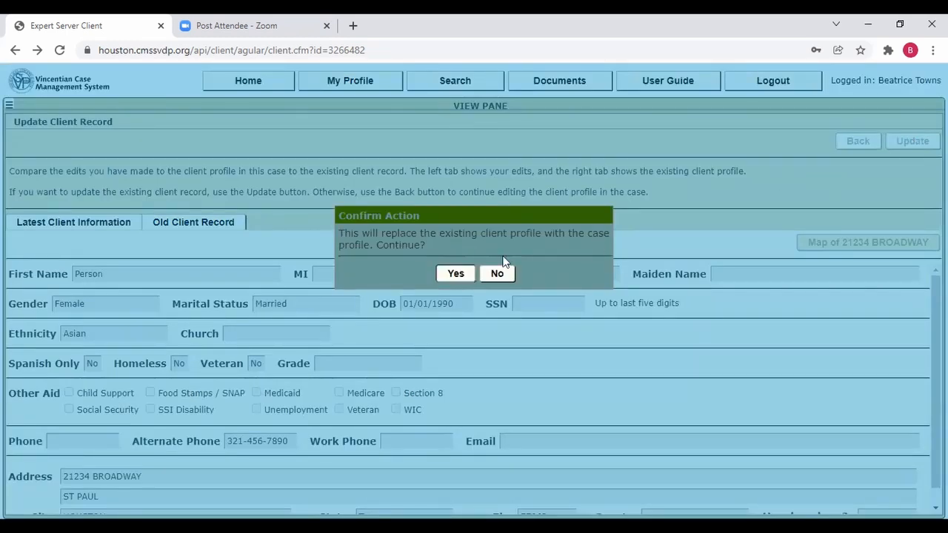
{"action": "left_click", "coordinate": [455, 274]}
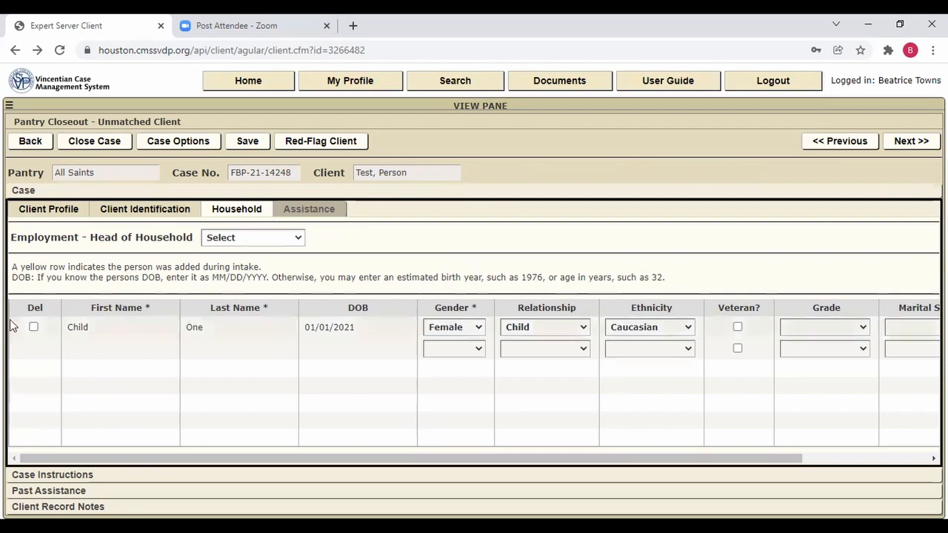
Mark the existing child in the household list for deletion and clear the mark again
{"action": "left_click", "coordinate": [34, 327]}
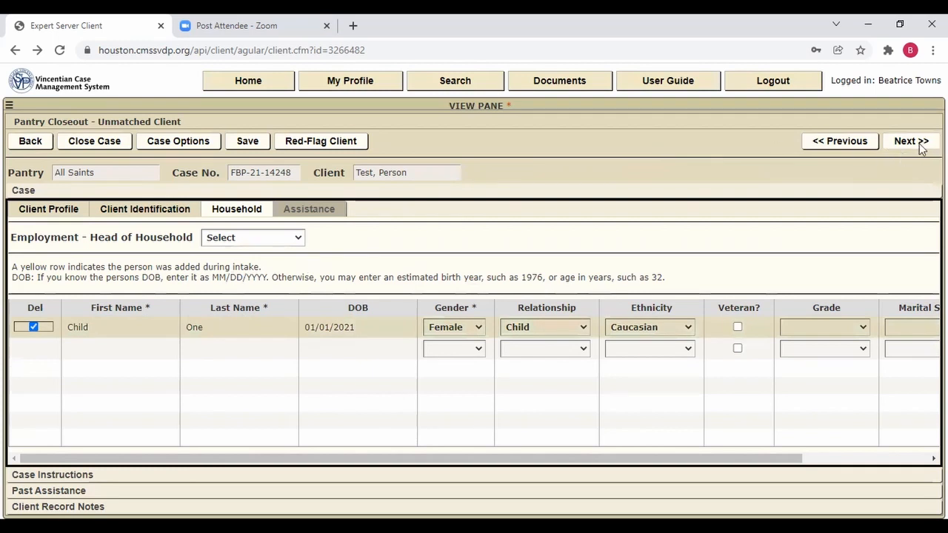
{"action": "left_click", "coordinate": [34, 327]}
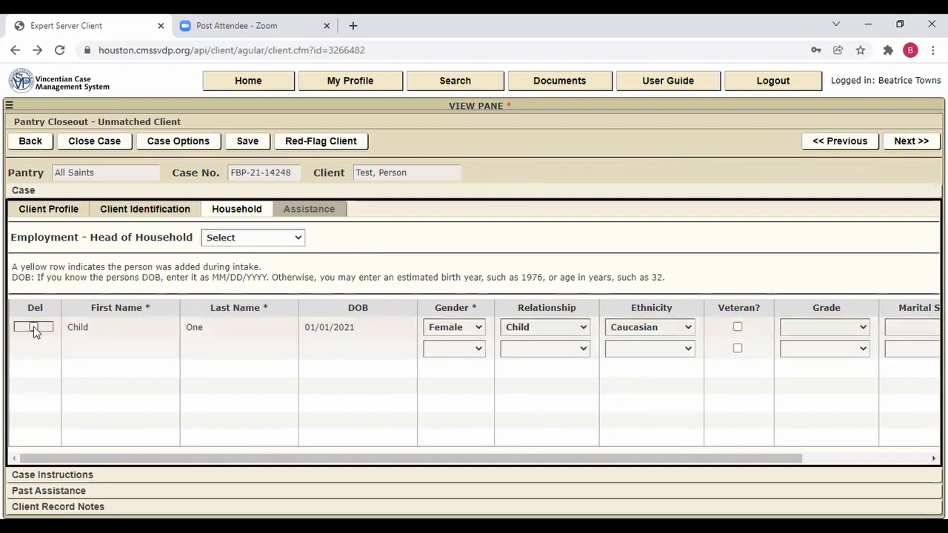
Add a second child to the household list with first name, last name and an age of 5 in the DOB field
{"action": "left_click", "coordinate": [104, 347]}
{"action": "type", "text": "Child"}
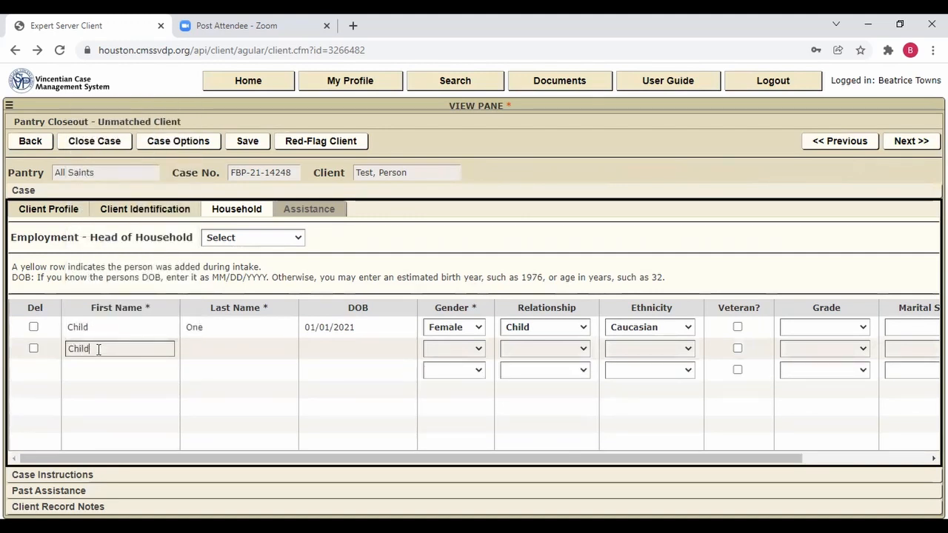
{"action": "key", "text": "Tab"}
{"action": "type", "text": "Two"}
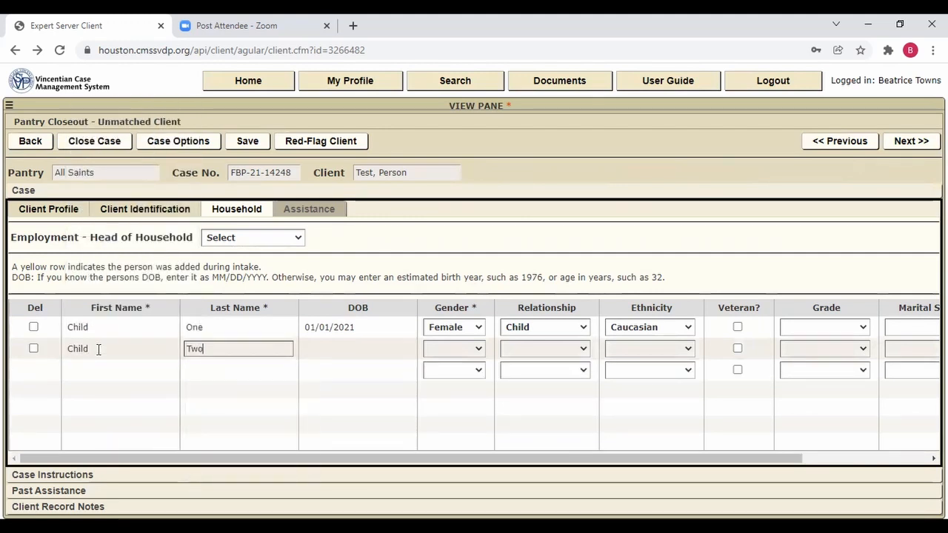
{"action": "key", "text": "Tab"}
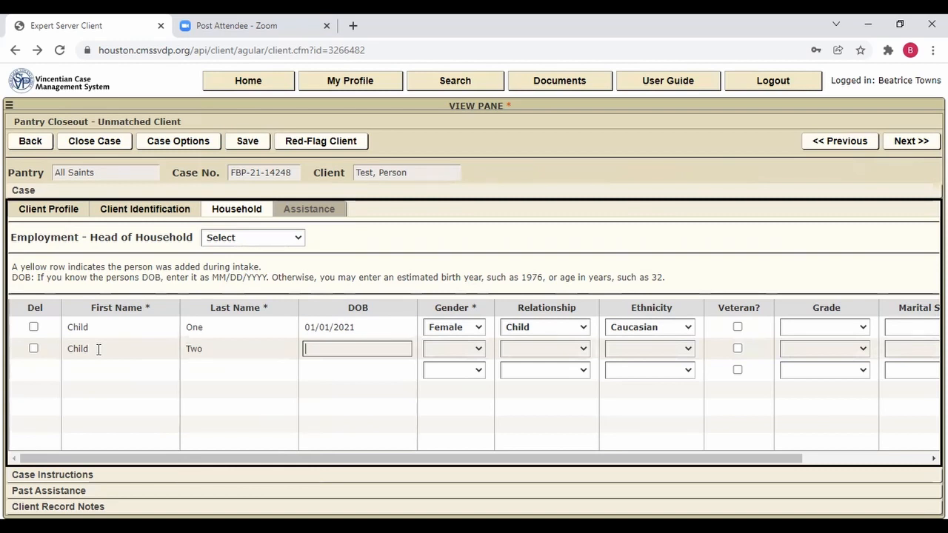
{"action": "type", "text": "5"}
{"action": "key", "text": "Tab"}
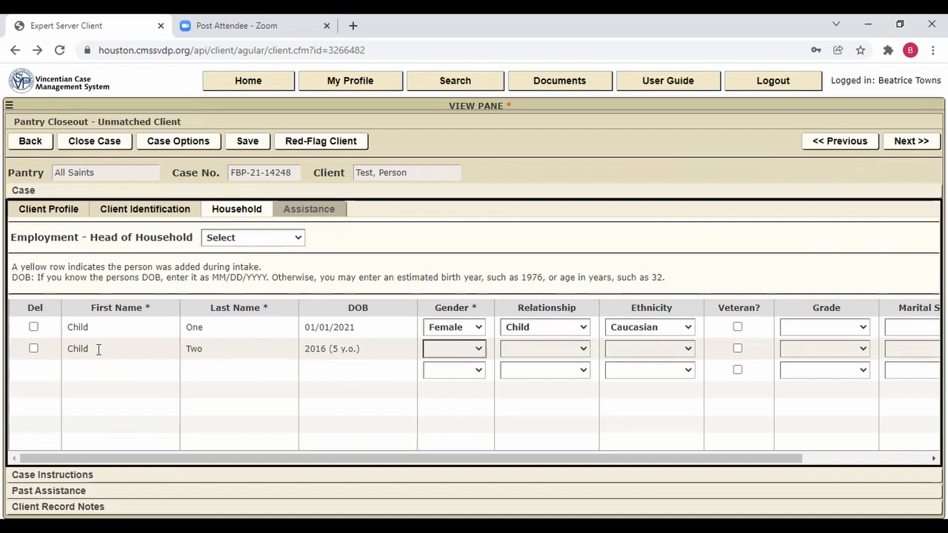
Set the second child's gender to Male, relationship to Child and ethnicity to Caucasian
{"action": "key", "text": "m"}
{"action": "key", "text": "Tab"}
{"action": "key", "text": "c"}
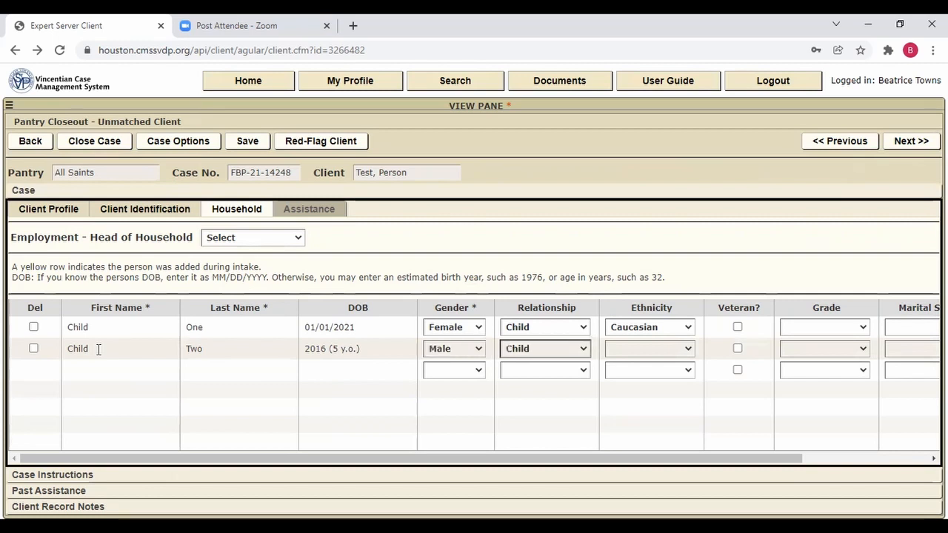
{"action": "key", "text": "Tab"}
{"action": "key", "text": "c"}
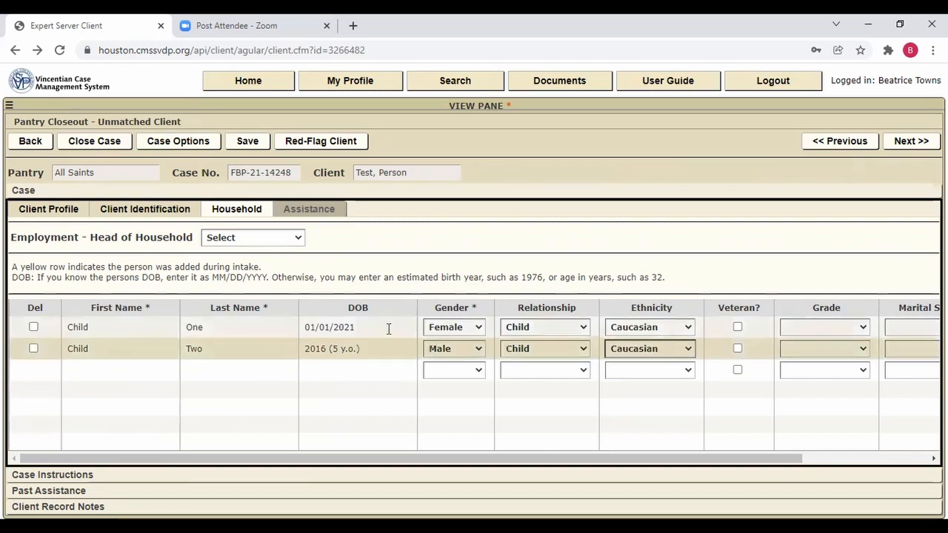
Check the remaining household columns up to Employment Type and proceed to the assistance section
{"action": "left_click_drag", "start_coordinate": [593, 463], "coordinate": [822, 434]}
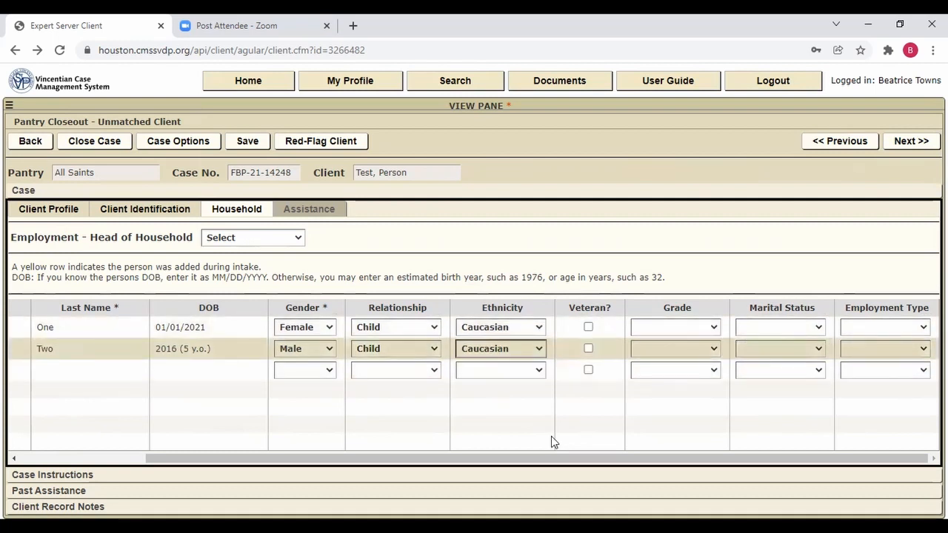
{"action": "left_click_drag", "start_coordinate": [632, 456], "coordinate": [475, 466]}
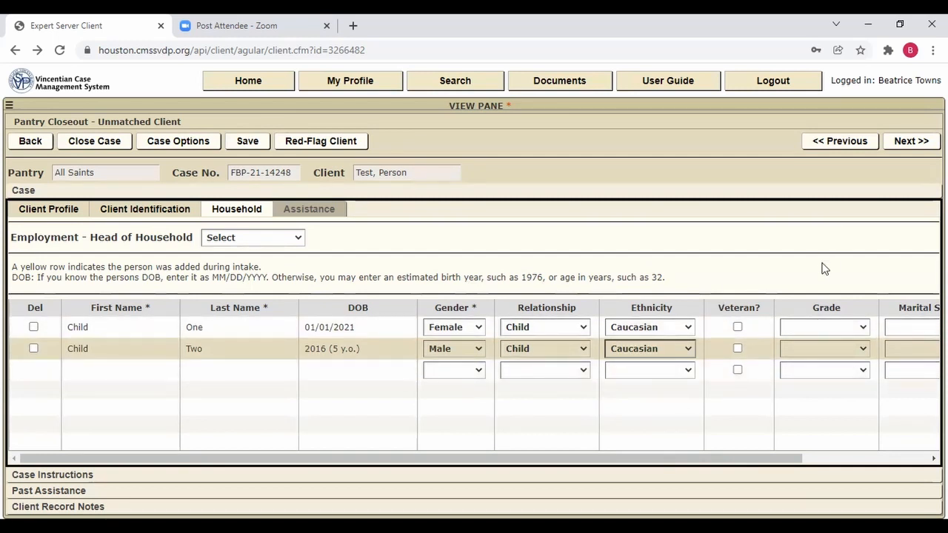
{"action": "left_click", "coordinate": [909, 143]}
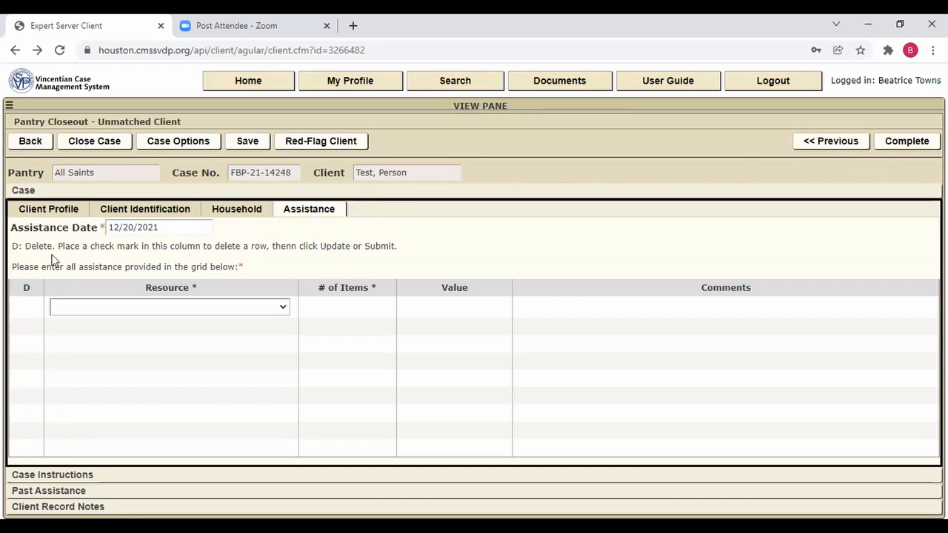
Set the assistance date to 12/16/2021 using the date picker calendar
{"action": "left_click", "coordinate": [117, 229]}
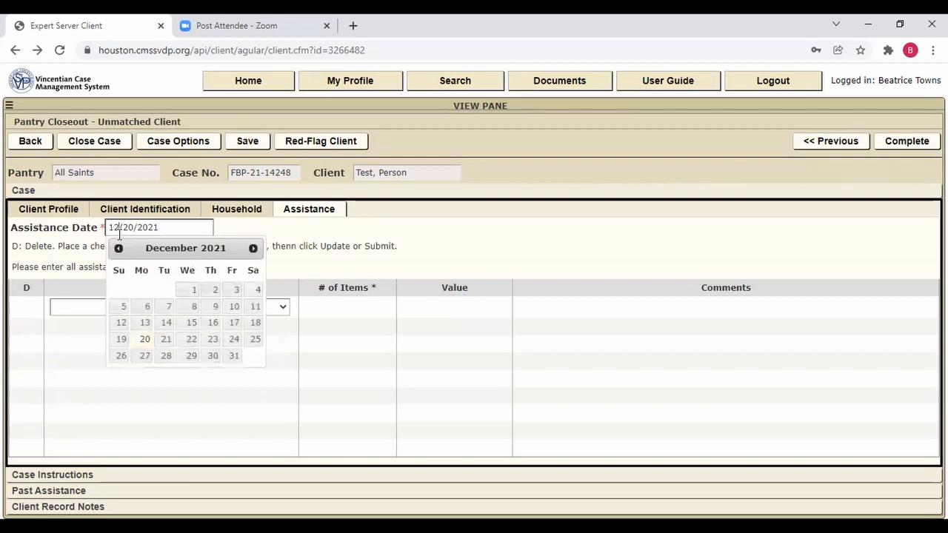
{"action": "left_click_drag", "start_coordinate": [292, 245], "coordinate": [296, 246]}
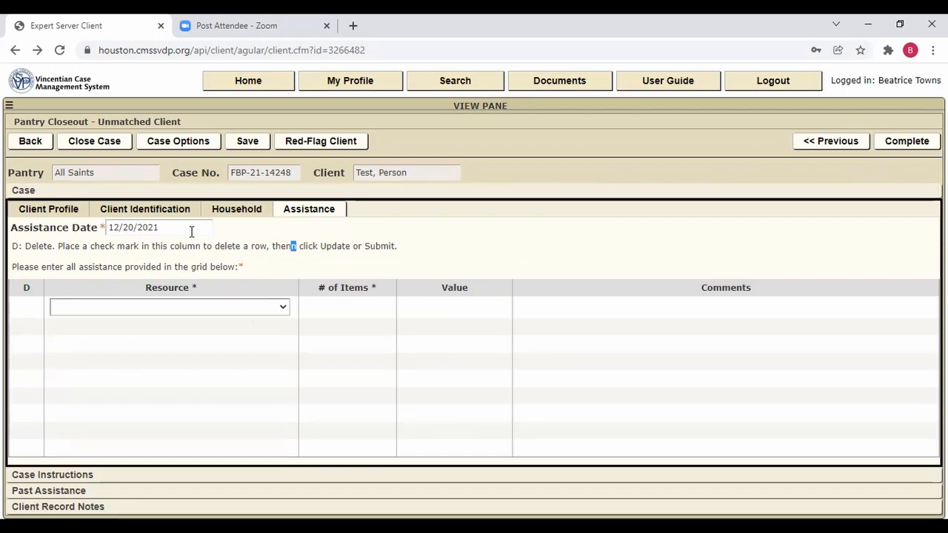
{"action": "left_click", "coordinate": [166, 230]}
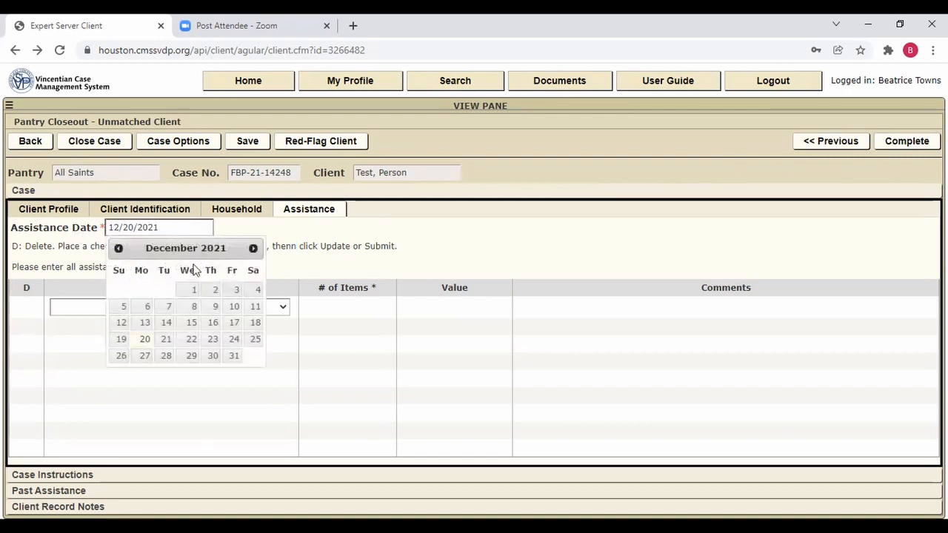
{"action": "left_click", "coordinate": [118, 248]}
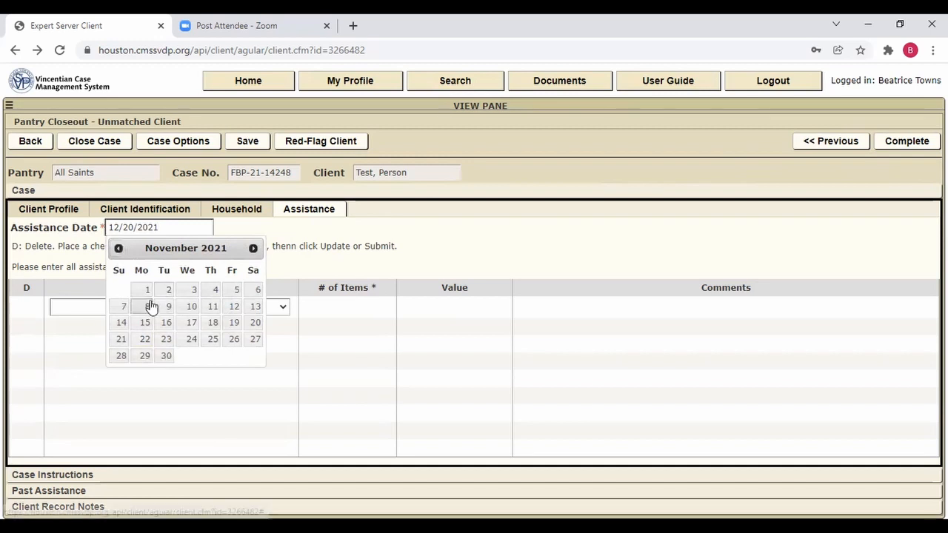
{"action": "left_click", "coordinate": [253, 249]}
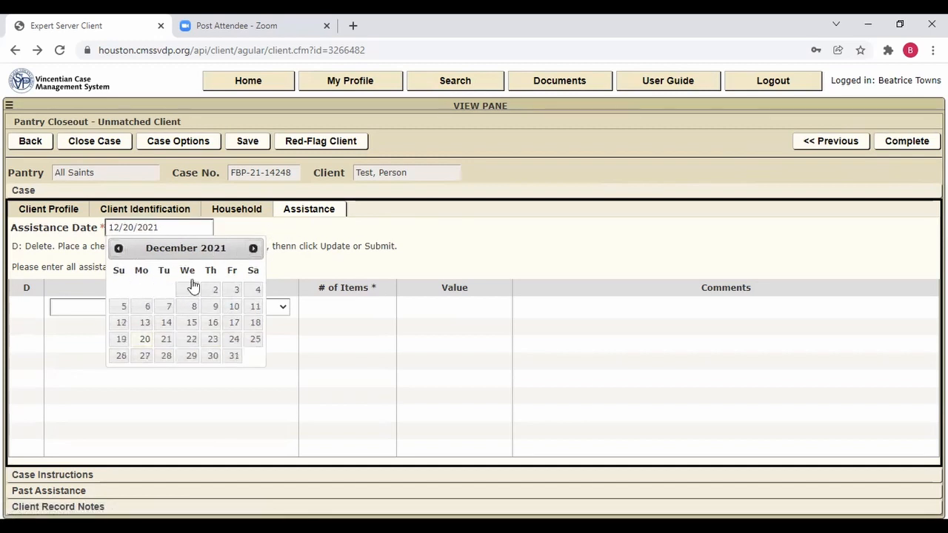
{"action": "left_click", "coordinate": [212, 324]}
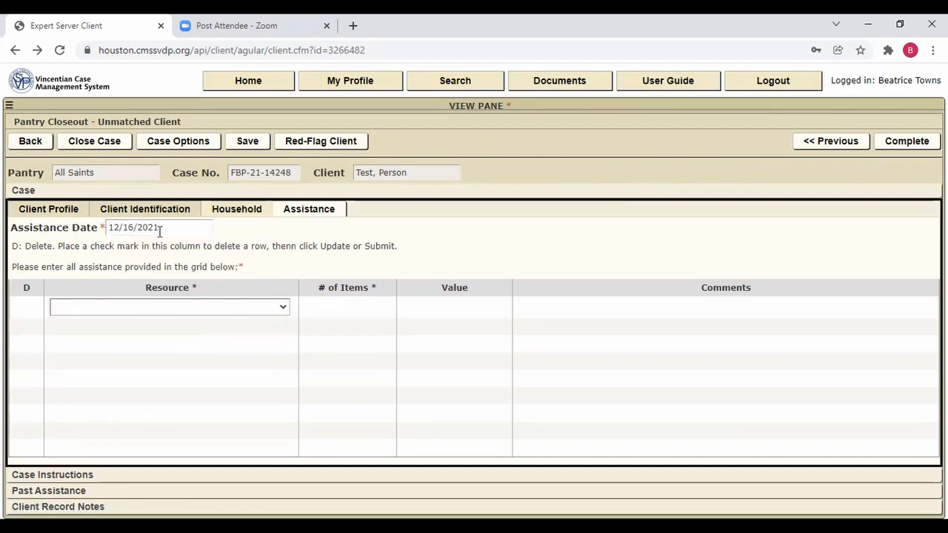
Record Food with 4 items in the assistance grid, leaving the comments empty, and complete the case, confirming its closure
{"action": "left_click", "coordinate": [279, 309]}
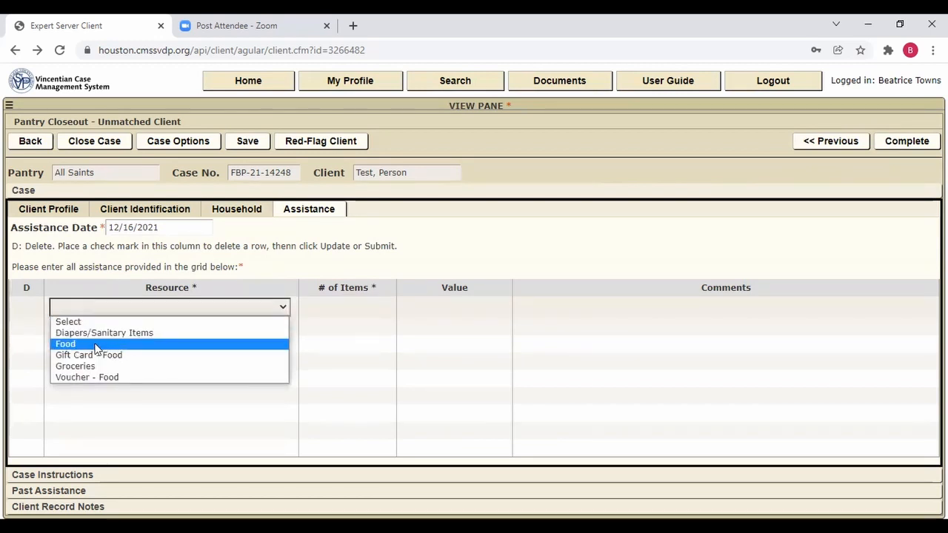
{"action": "left_click", "coordinate": [96, 345]}
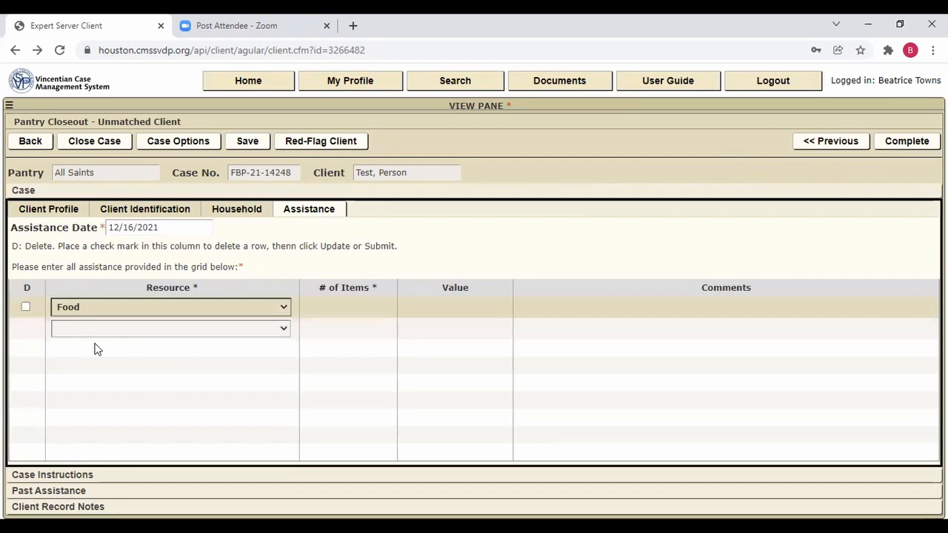
{"action": "left_click", "coordinate": [356, 305]}
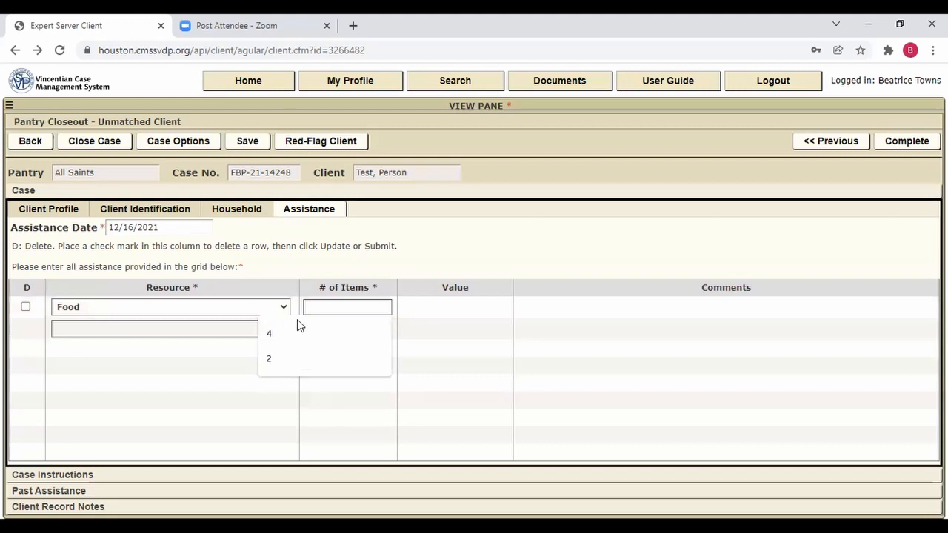
{"action": "left_click", "coordinate": [282, 335]}
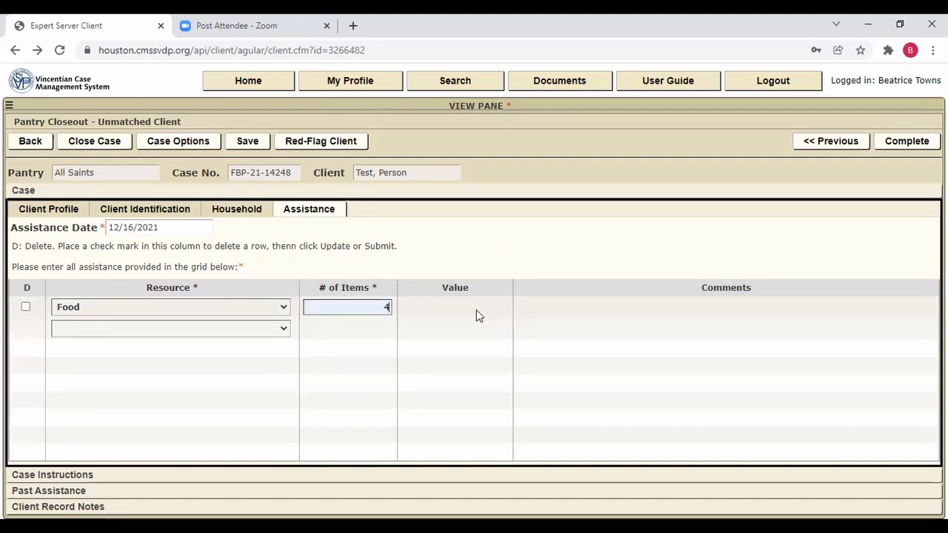
{"action": "key", "text": "Tab"}
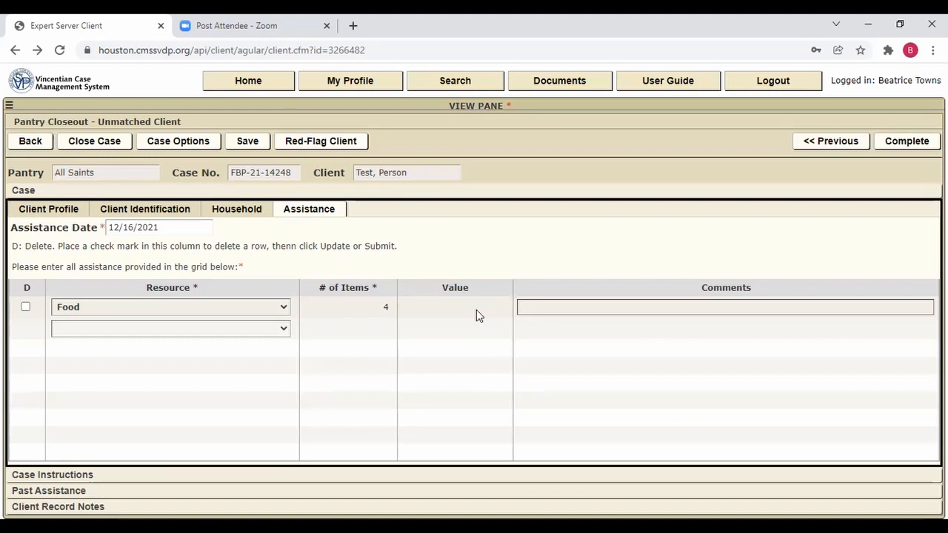
{"action": "left_click", "coordinate": [919, 145]}
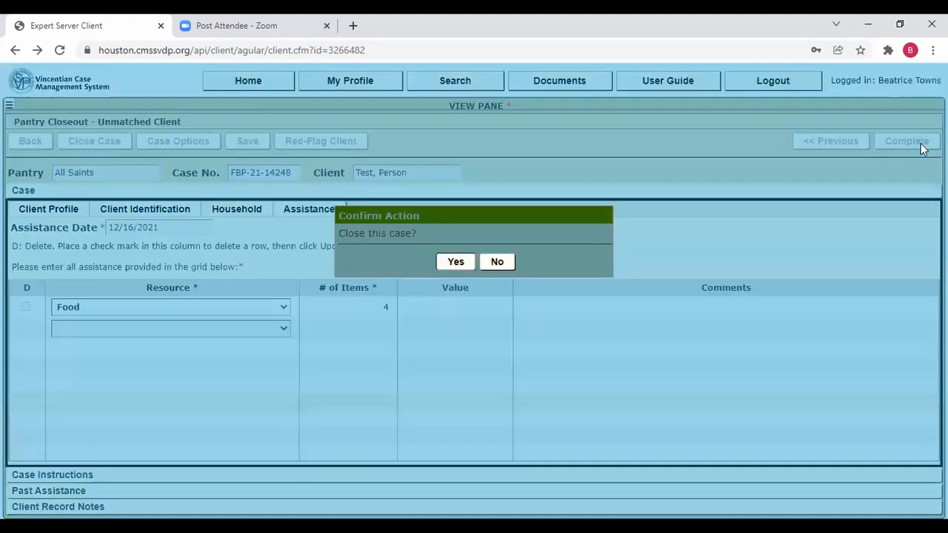
{"action": "left_click", "coordinate": [454, 264]}
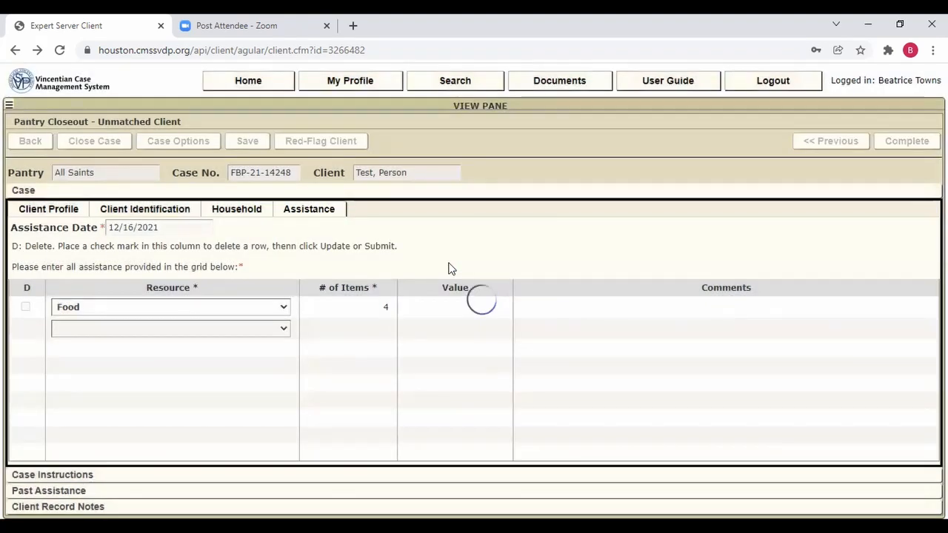